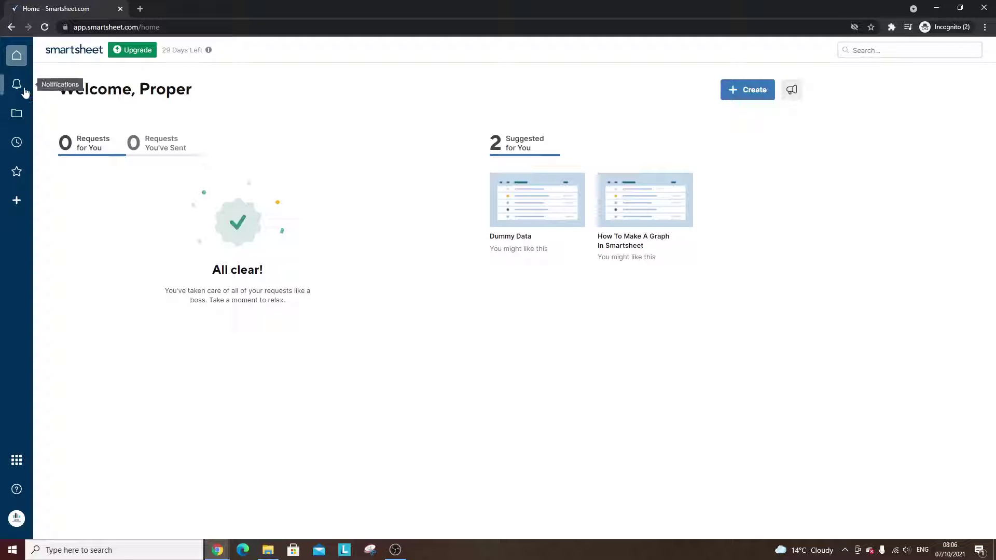
- Browse to the Graphs In Excel Tutorial folder from the left sidebar
left_click(20, 113)
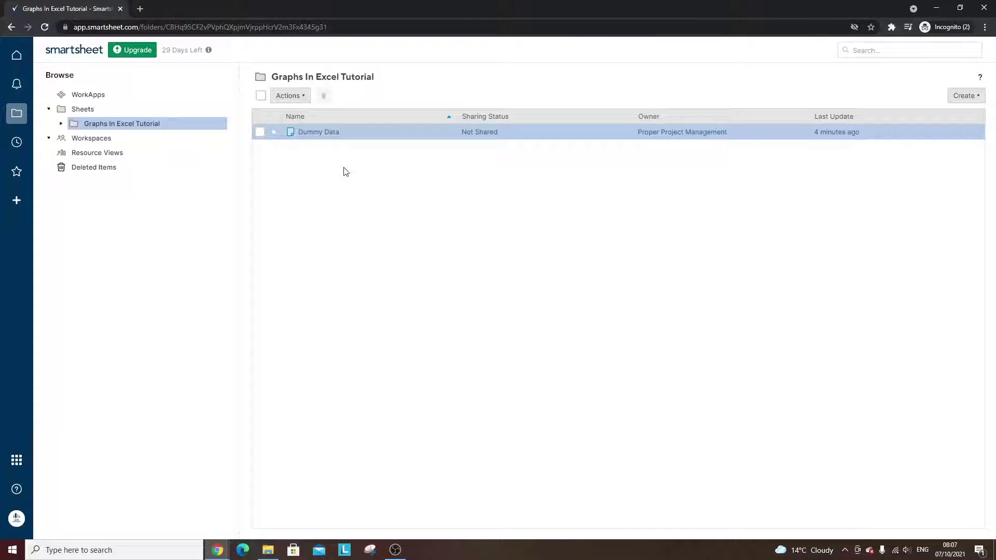
- Open the Dummy Data sheet and select the Cat Loader to D12343 block of cells
left_click(318, 133)
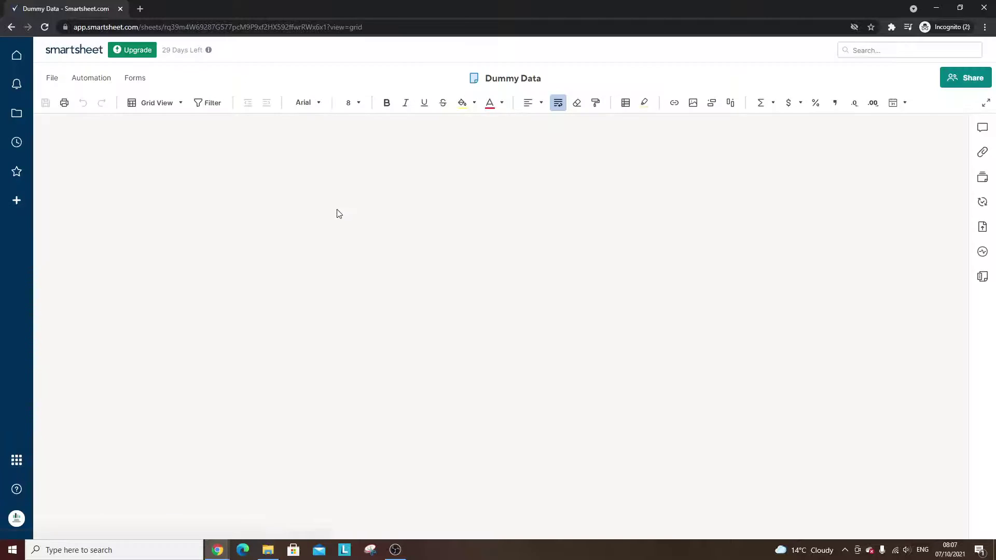
left_click(310, 316)
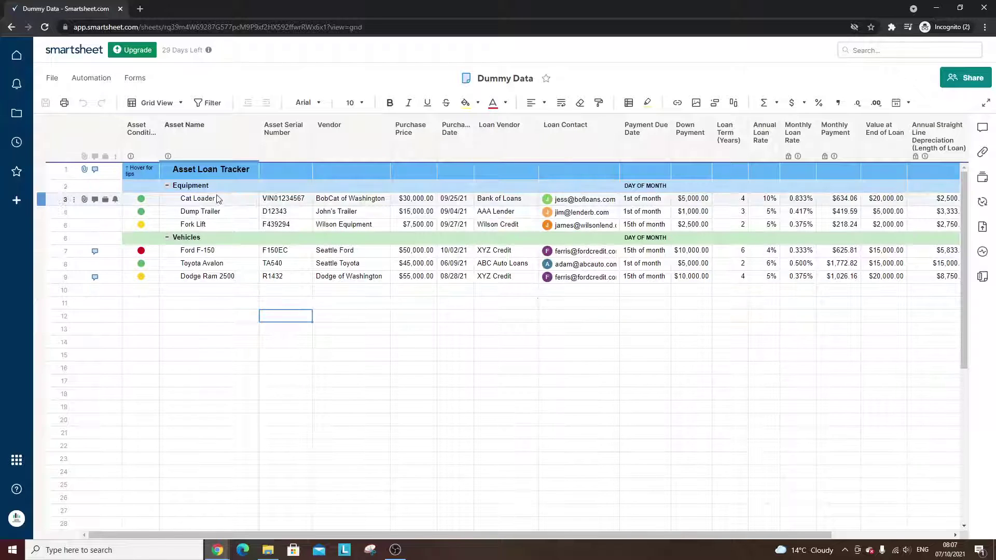
left_click(196, 198)
left_click(224, 238)
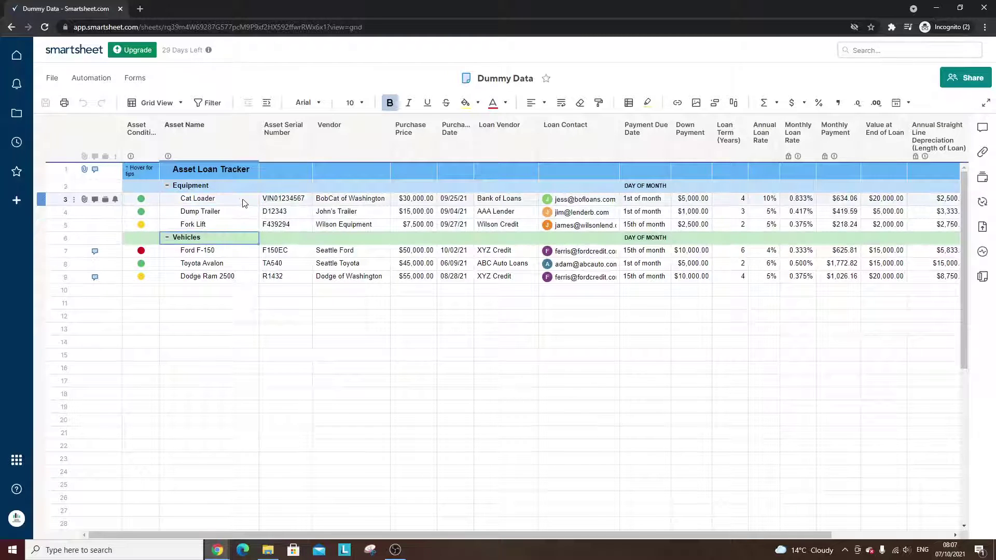
left_click(214, 197)
left_click_drag(214, 197, 285, 213)
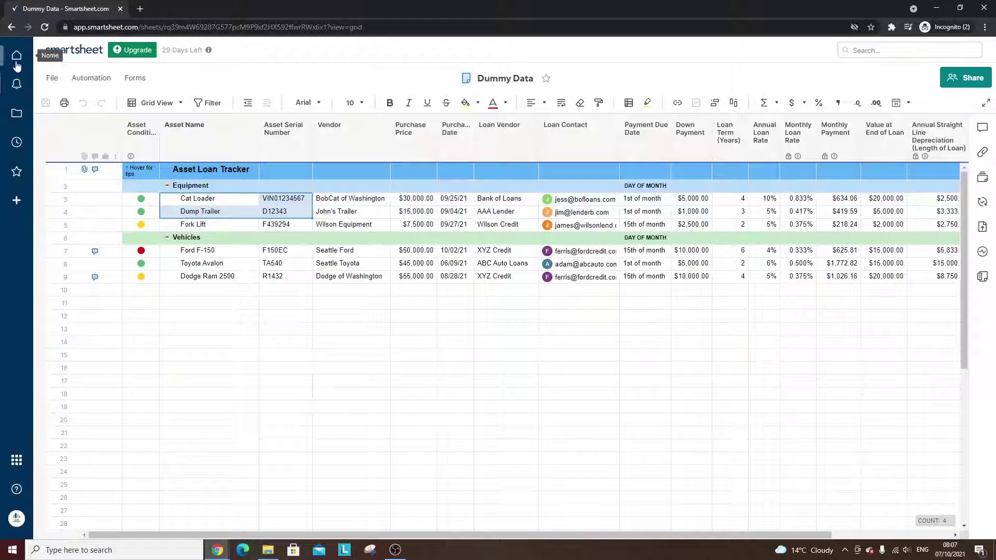
- Reopen Dummy Data from the folder and step along row 4 from the Loan Vendor cell
left_click(17, 114)
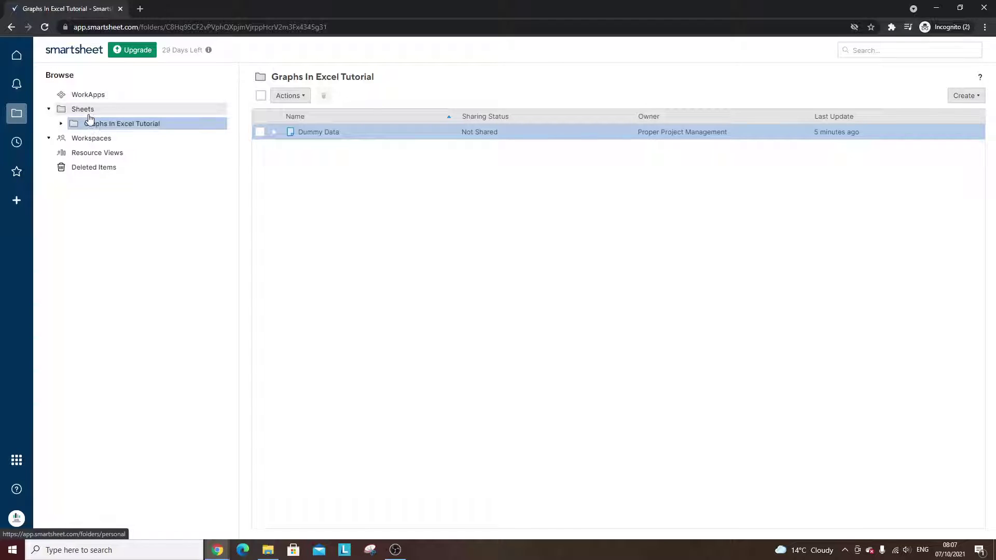
left_click(321, 134)
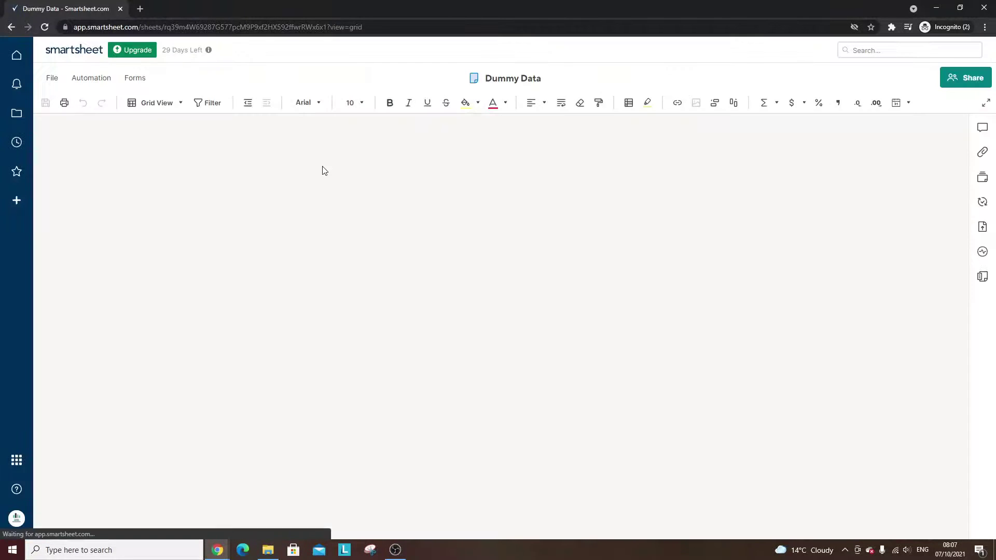
left_click(337, 212)
left_click(511, 211)
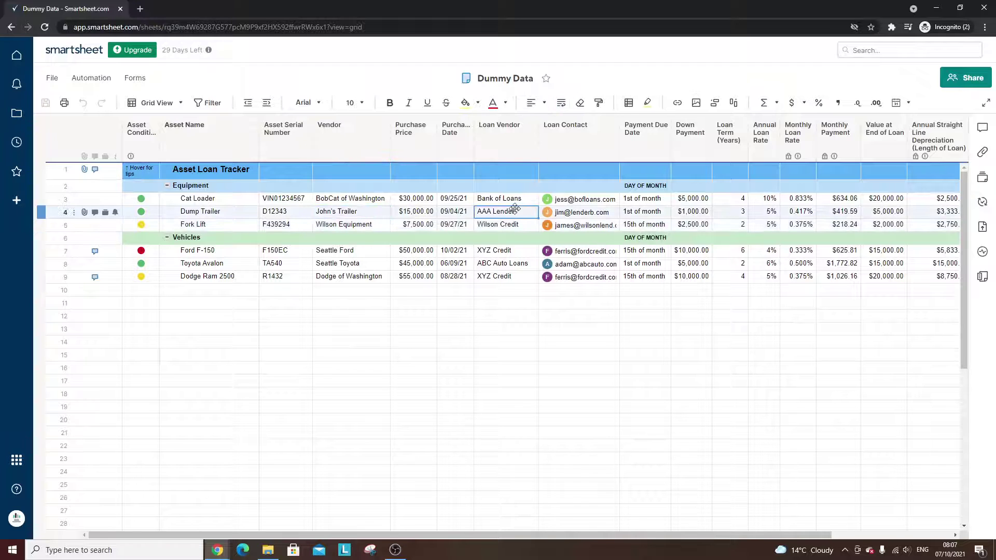
key("Tab")
key("Tab")
key("Tab")
key("Tab")
key("Tab")
key("Tab")
key("Tab")
key("Tab")
key("Tab")
key("Tab")
key("Tab")
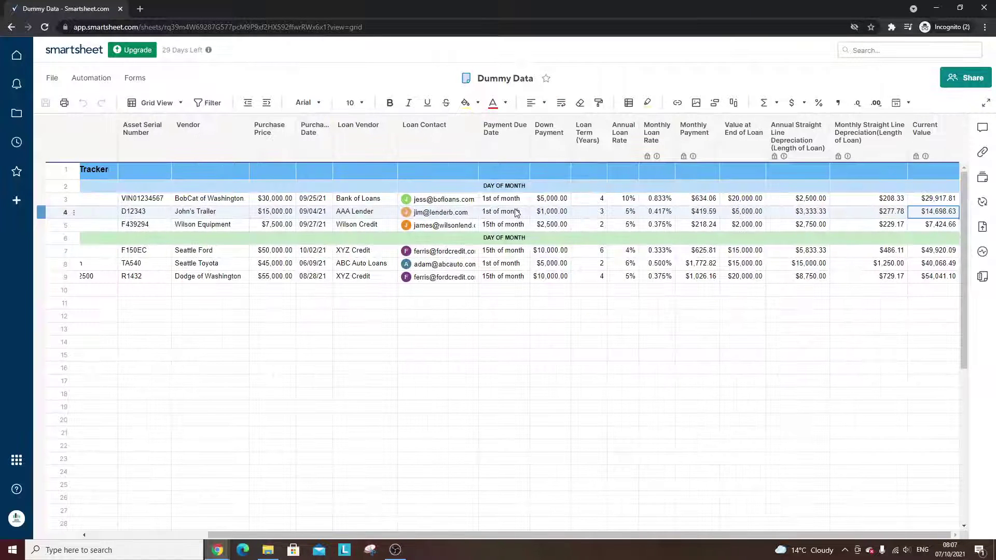
key("shift+Tab")
key("shift+Tab")
key("shift+Tab")
key("shift+Tab")
key("shift+Tab")
key("shift+Tab")
key("shift+Tab")
key("shift+Tab")
key("shift+Tab")
key("shift+Tab")
key("shift+Tab")
key("shift+Tab")
key("shift+Tab")
key("shift+Tab")
key("shift+Tab")
key("shift+Tab")
key("shift+Tab")
- From the tutorial folder, create a dashboard named 'Graph' via Create > Dashboard and open it
left_click(24, 115)
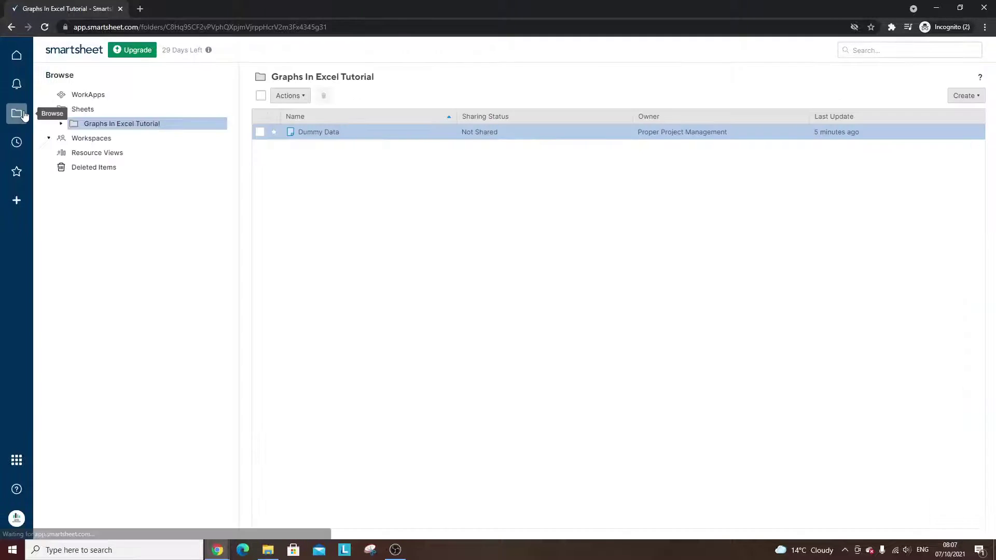
right_click(324, 167)
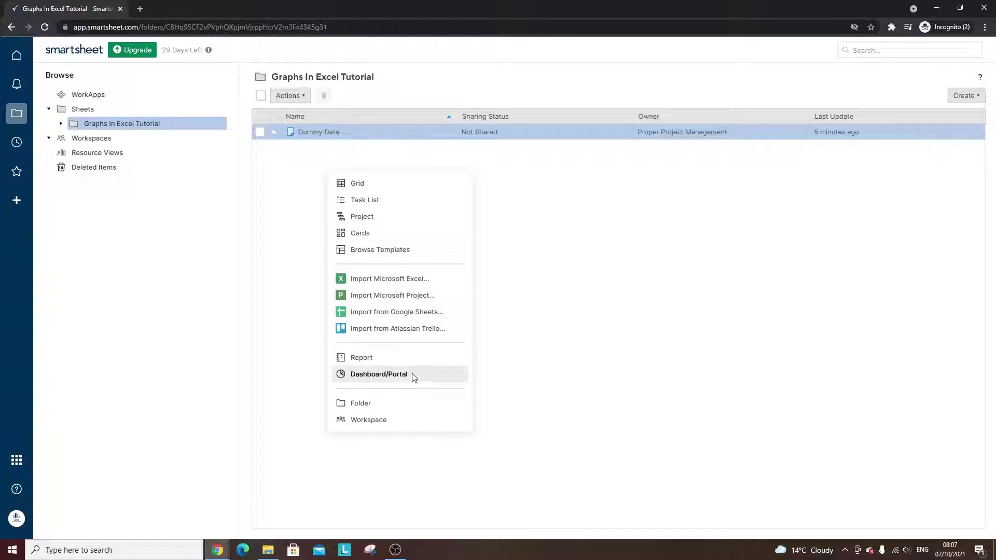
left_click(522, 312)
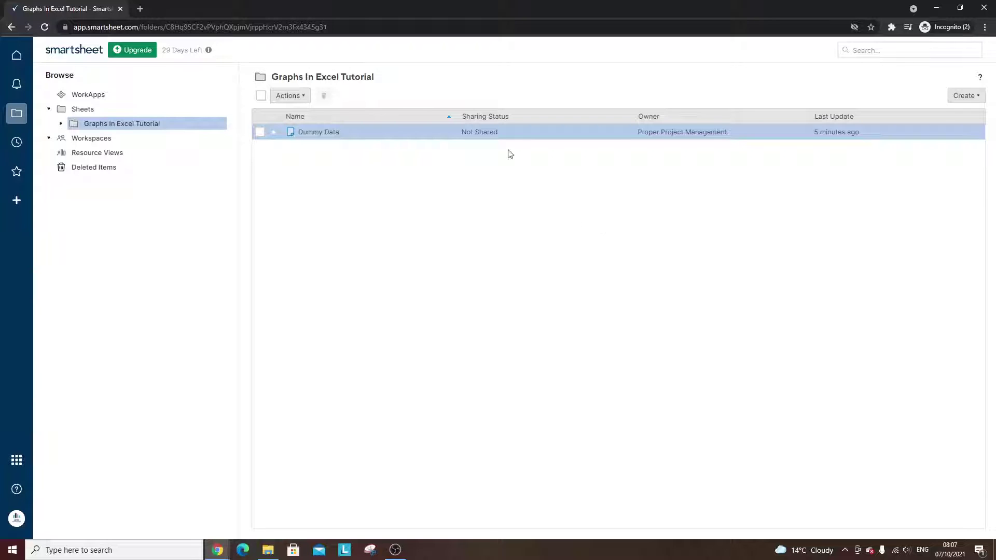
left_click(966, 96)
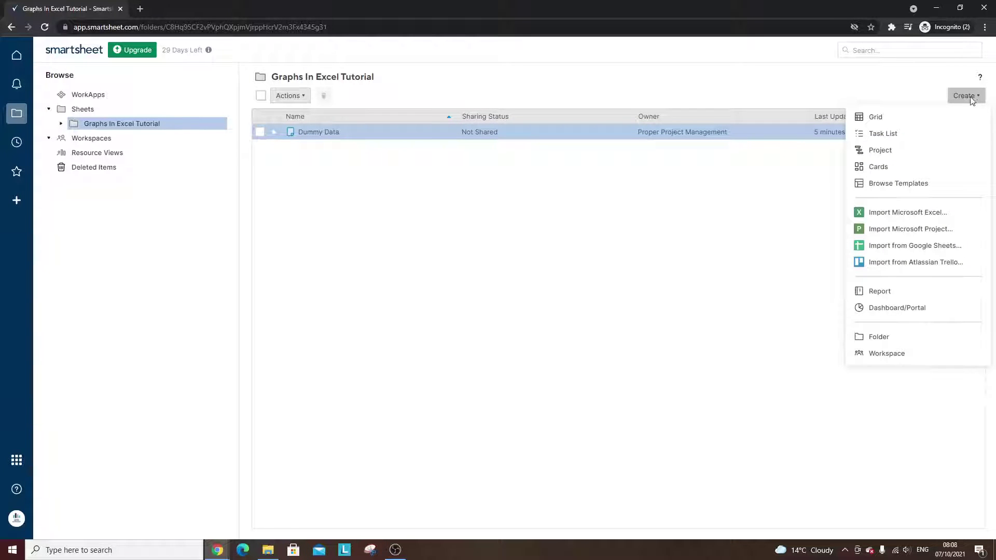
left_click(929, 307)
type("Graph")
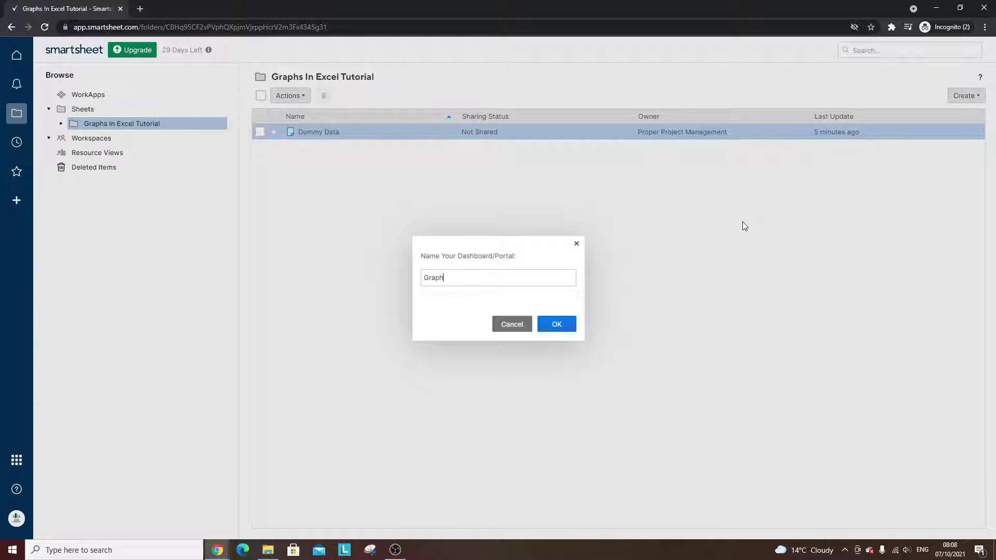
key("Return")
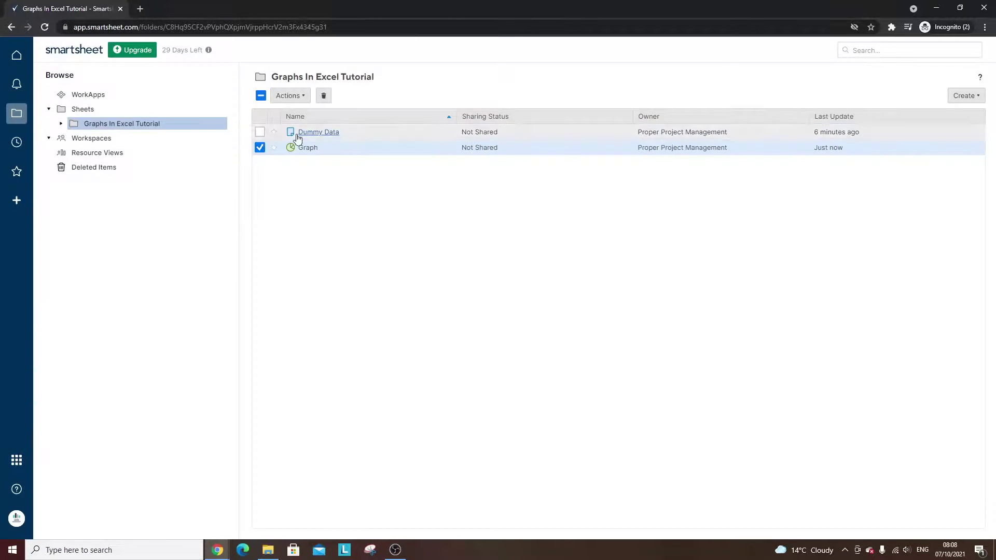
left_click(303, 148)
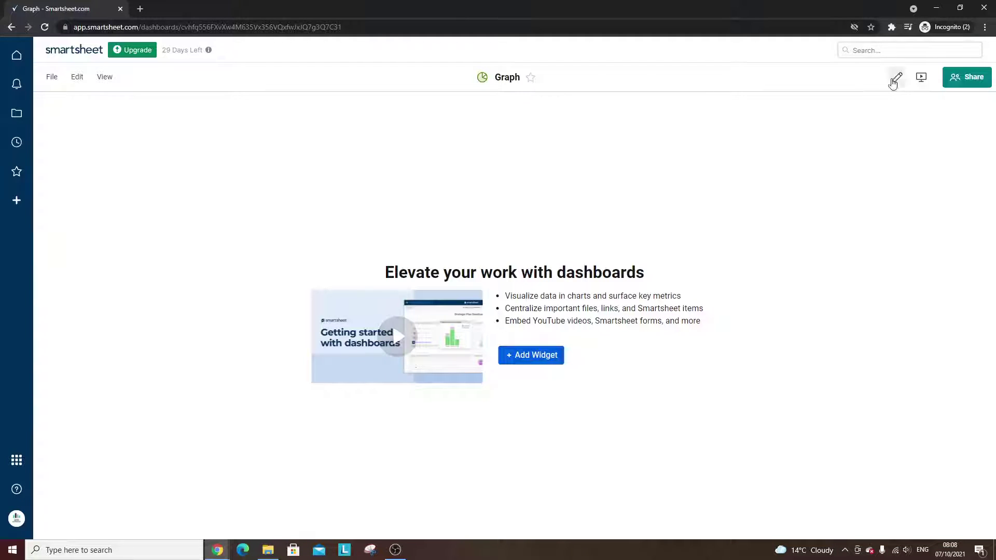
- Place a blank Chart widget on the empty Graph dashboard
left_click(563, 358)
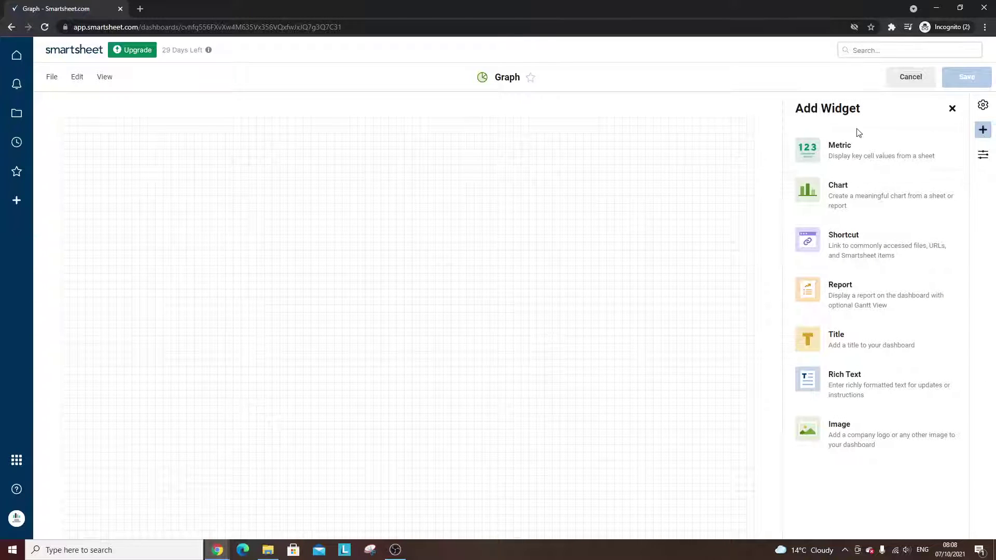
left_click(855, 199)
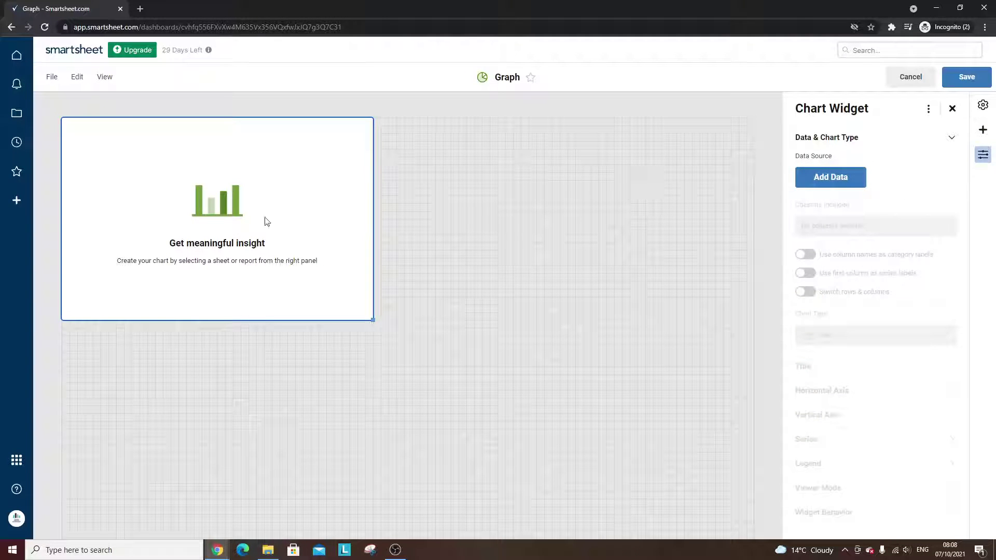
- Use Dummy Data as the chart source, selecting Vendor and Purchase Price cells for rows 3–9
left_click(842, 178)
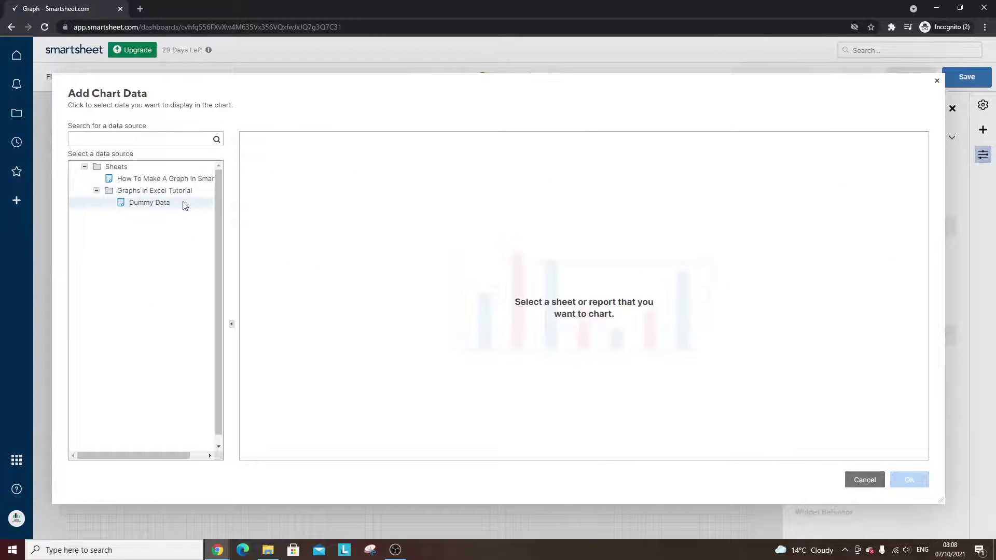
left_click(184, 204)
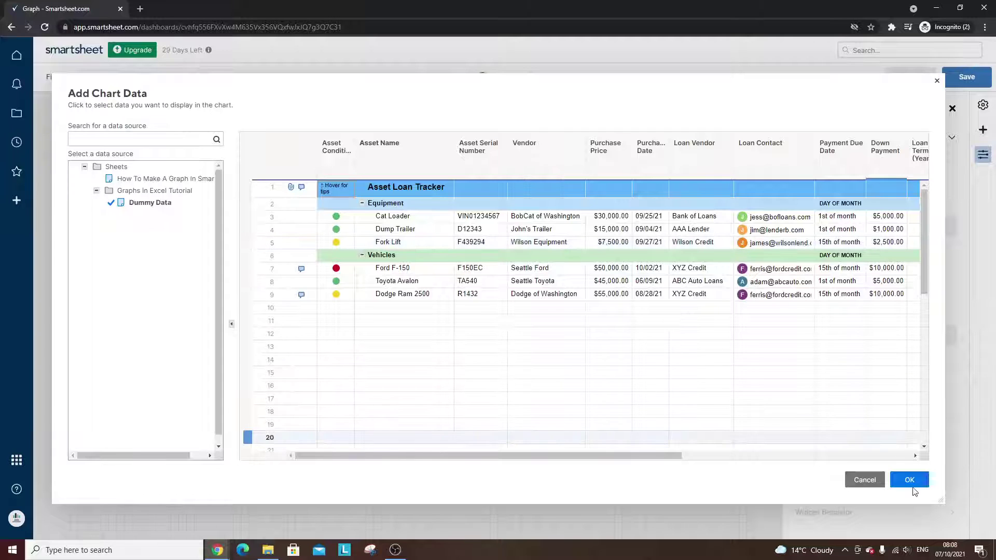
left_click(909, 481)
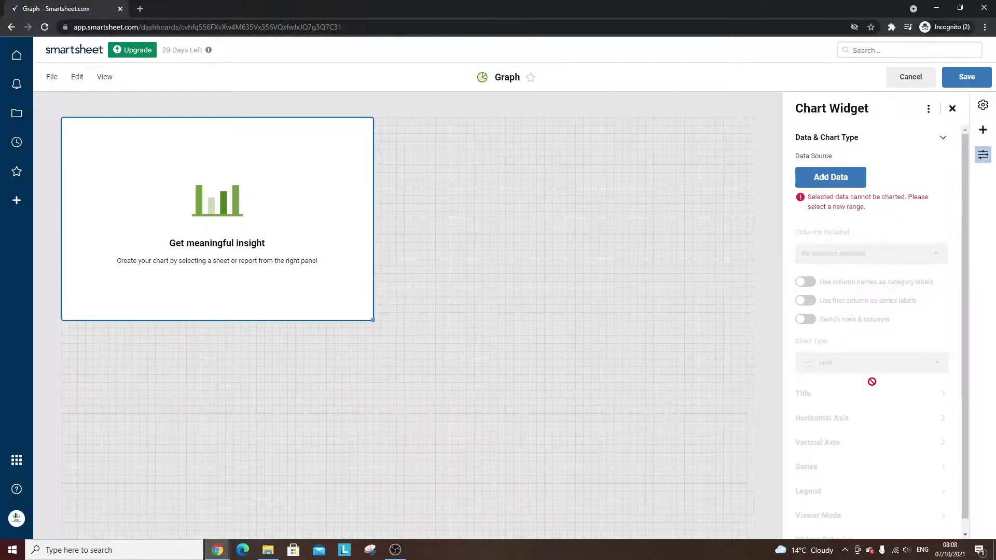
left_click(849, 179)
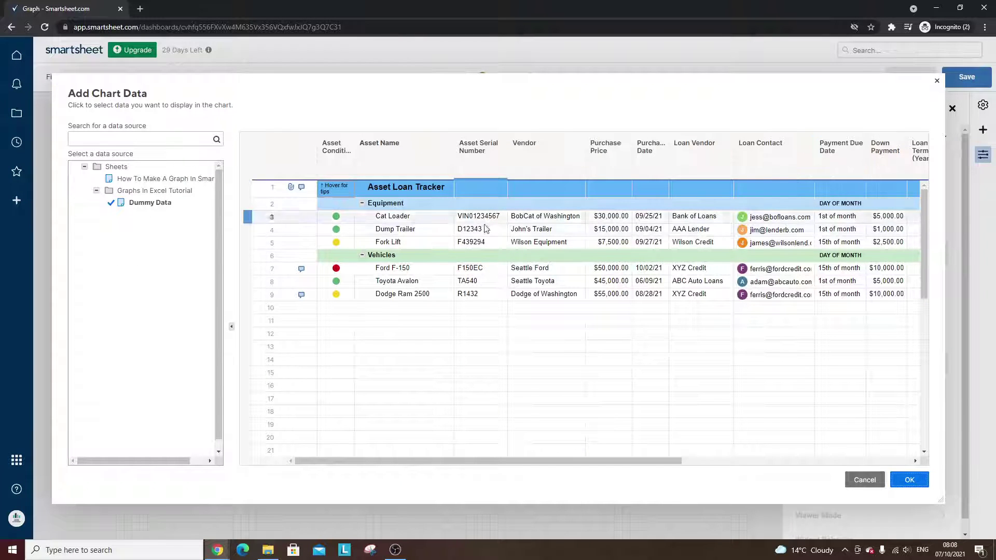
left_click_drag(422, 218, 609, 308)
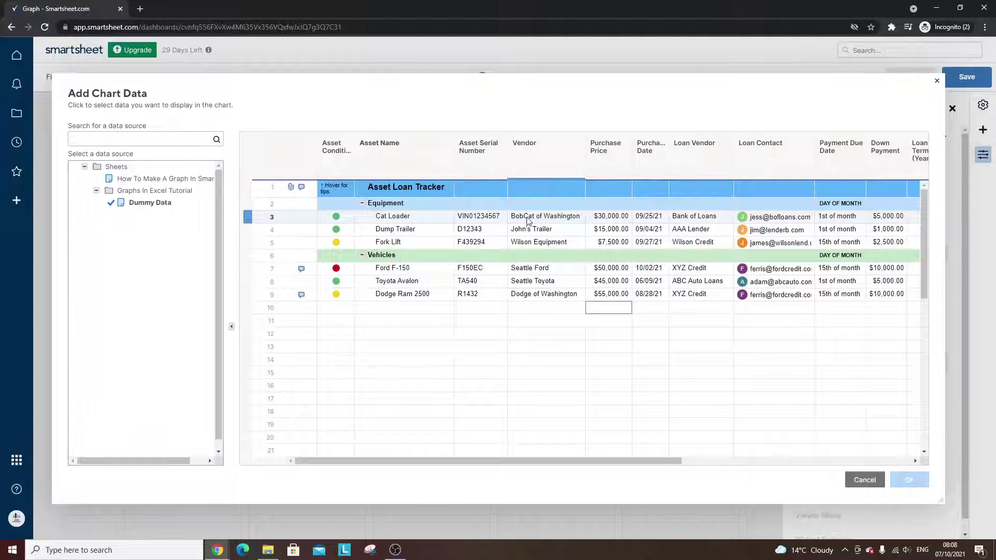
left_click_drag(529, 218, 614, 296)
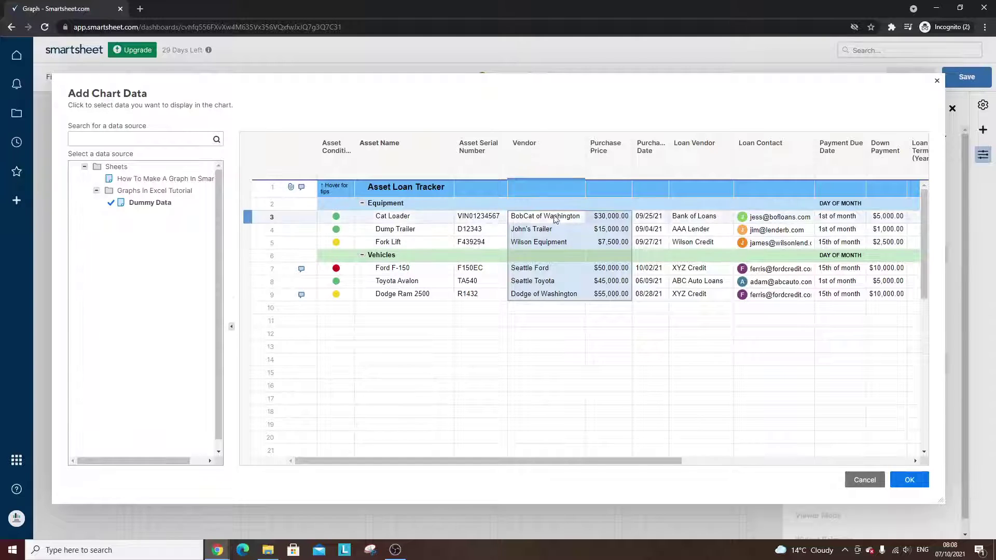
- Confirm the Vendor and Purchase Price range, then review the chart's included columns and source data
left_click(920, 482)
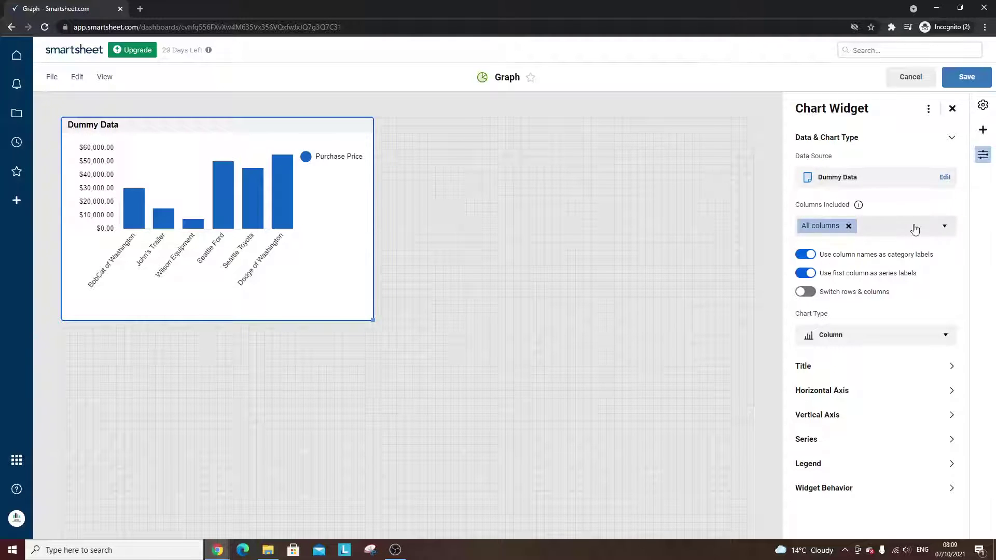
left_click(945, 229)
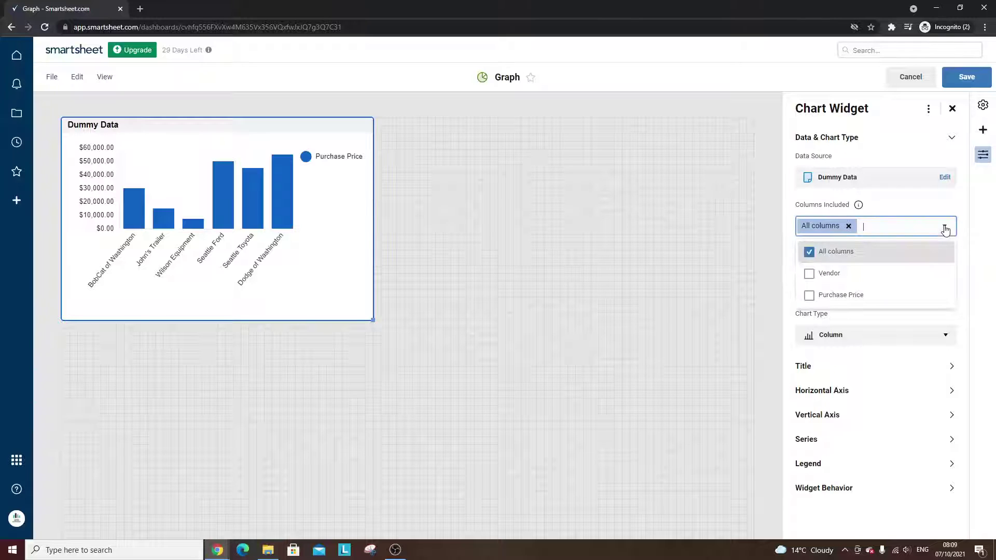
left_click(829, 273)
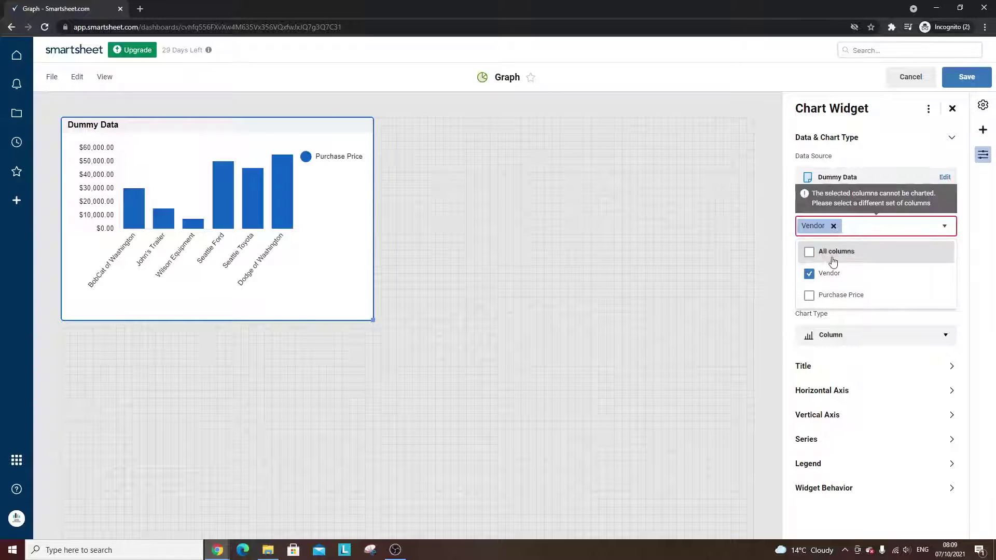
left_click(832, 252)
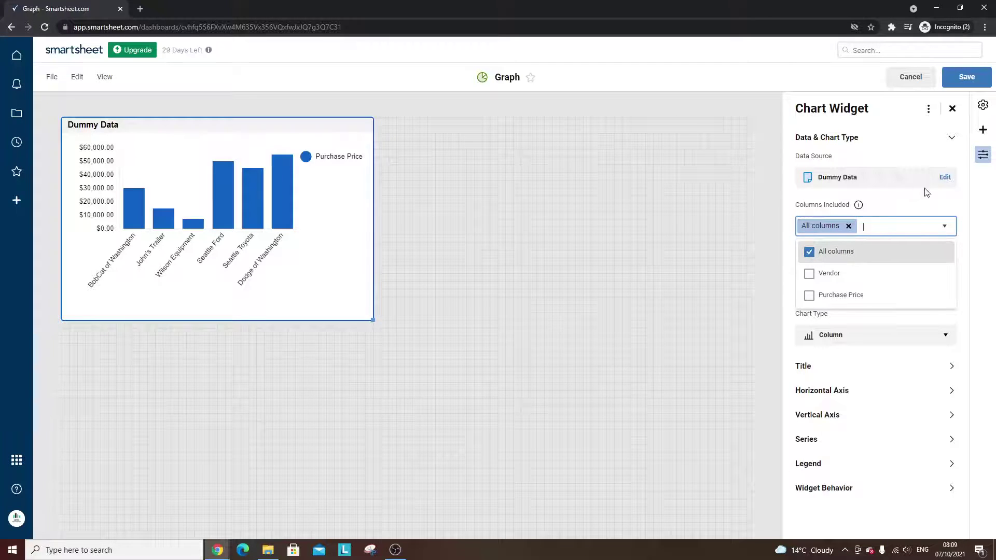
left_click(945, 178)
left_click_drag(393, 216, 249, 289)
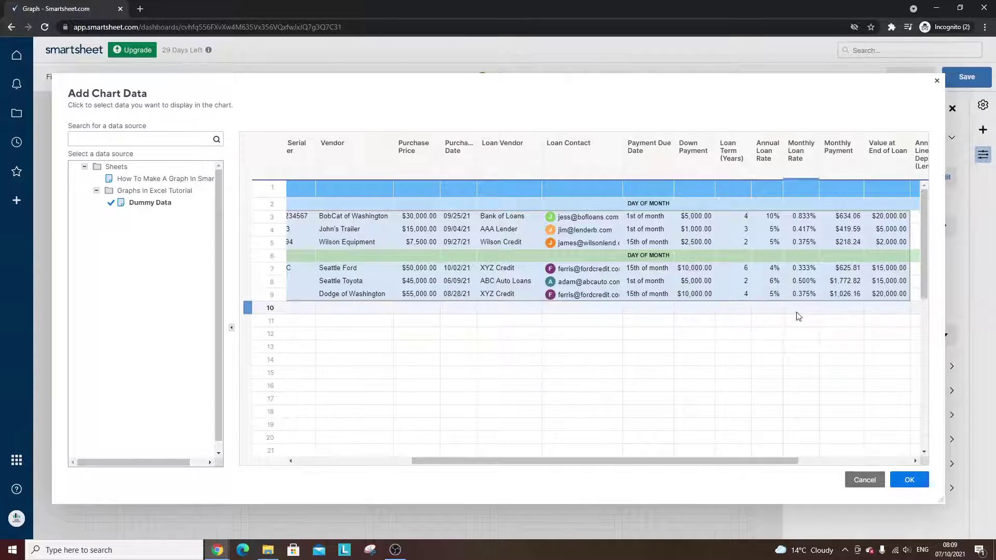
left_click(863, 480)
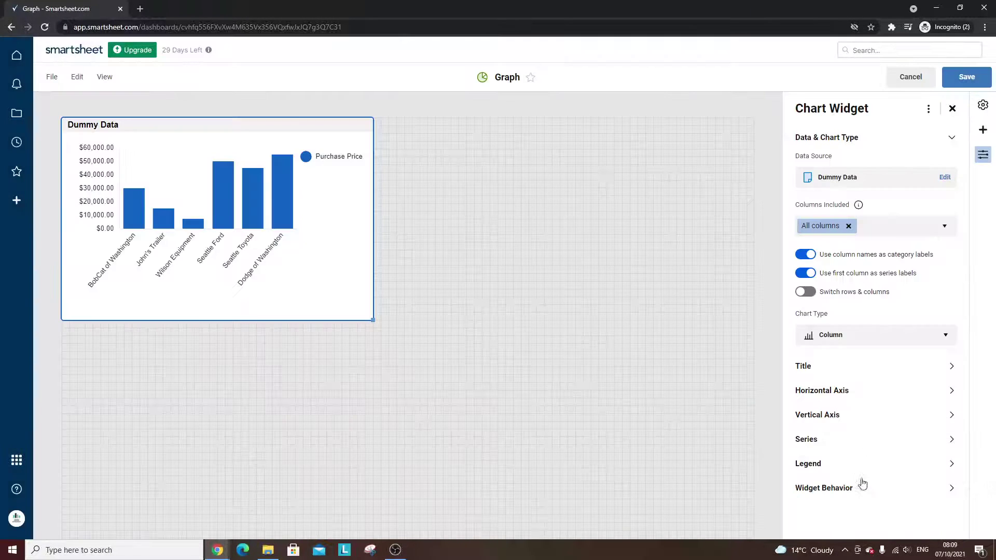
- Toggle 'Use column names as category labels' off and on, and turn off first-column series labels
left_click(806, 254)
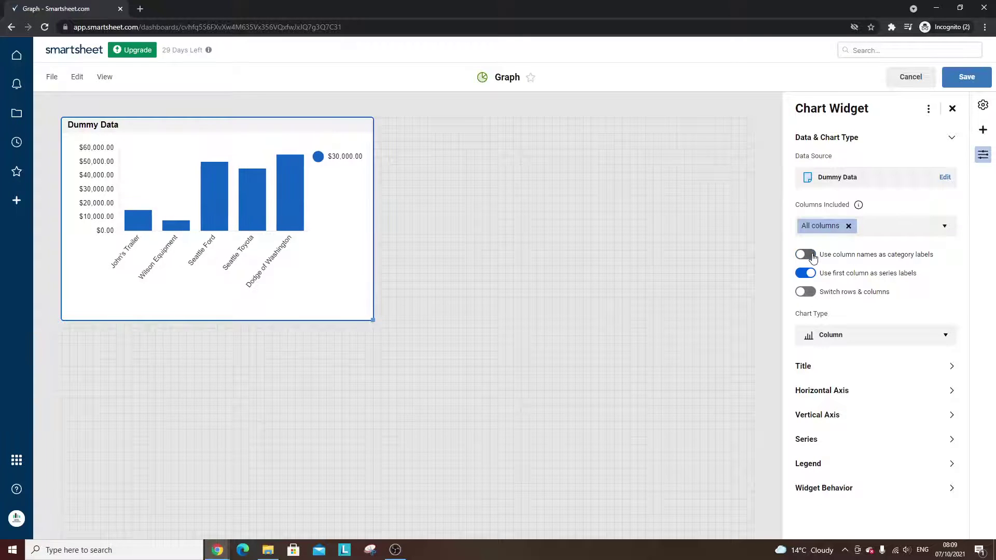
left_click(805, 254)
left_click(814, 274)
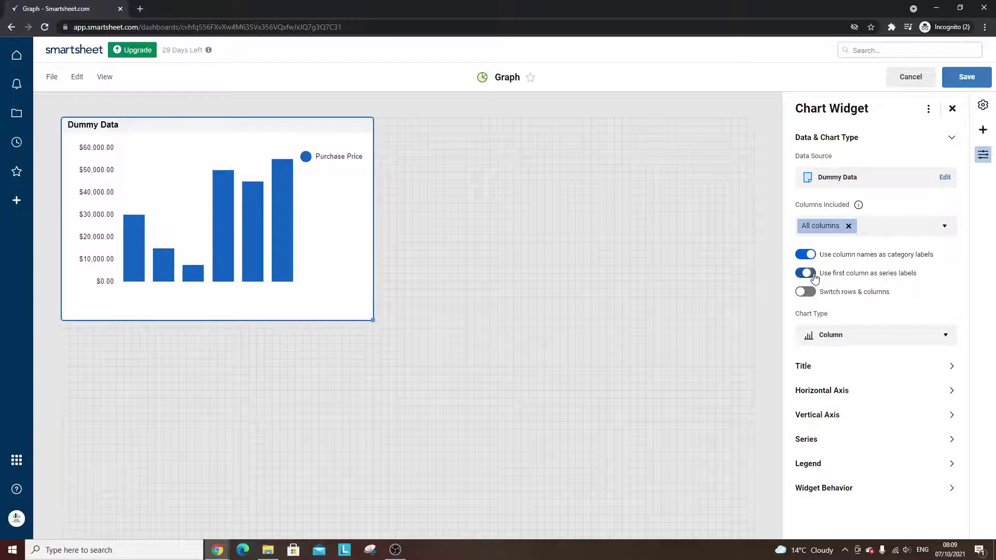
- Turn first-column vendor labels back on and make the chart Pie after trying Donut and Line
left_click(815, 278)
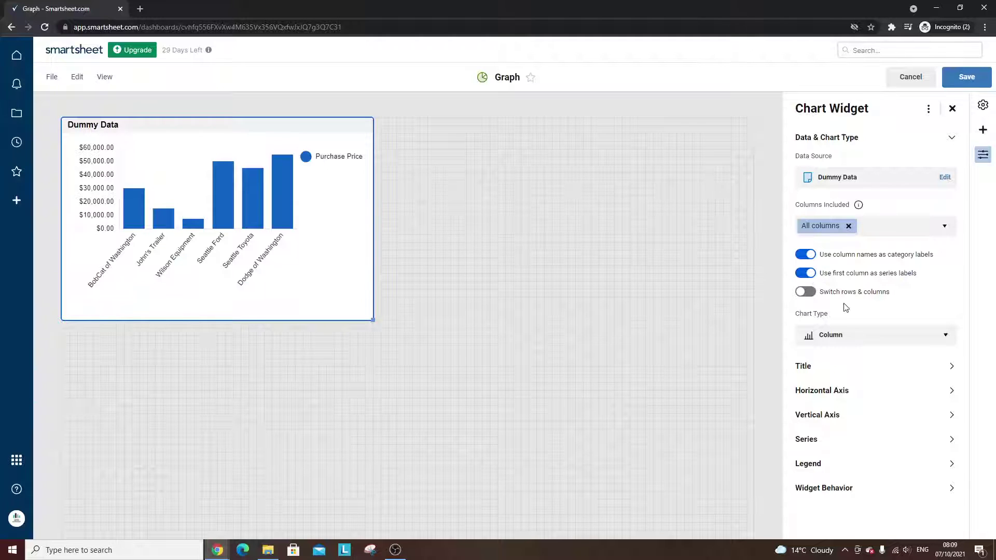
left_click(848, 337)
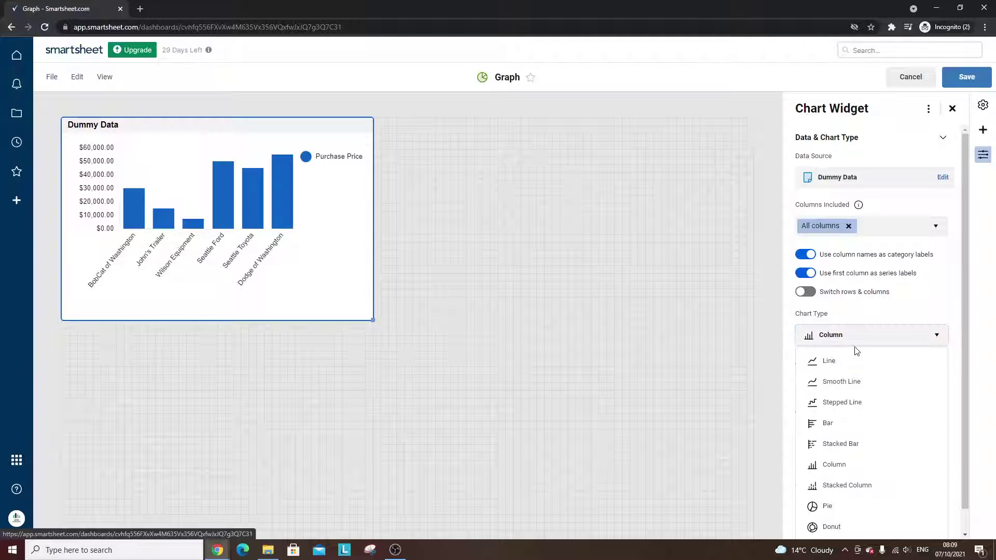
left_click(849, 511)
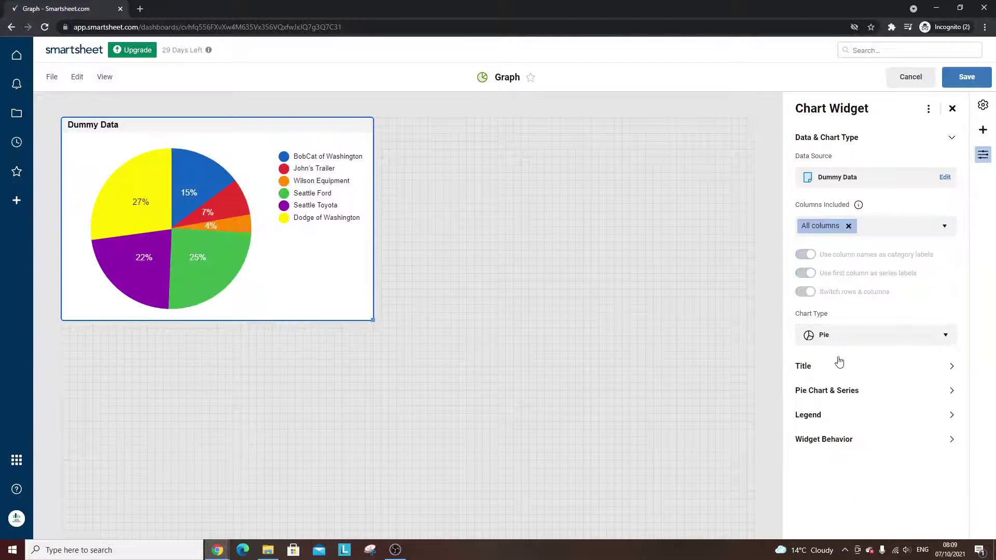
left_click(846, 342)
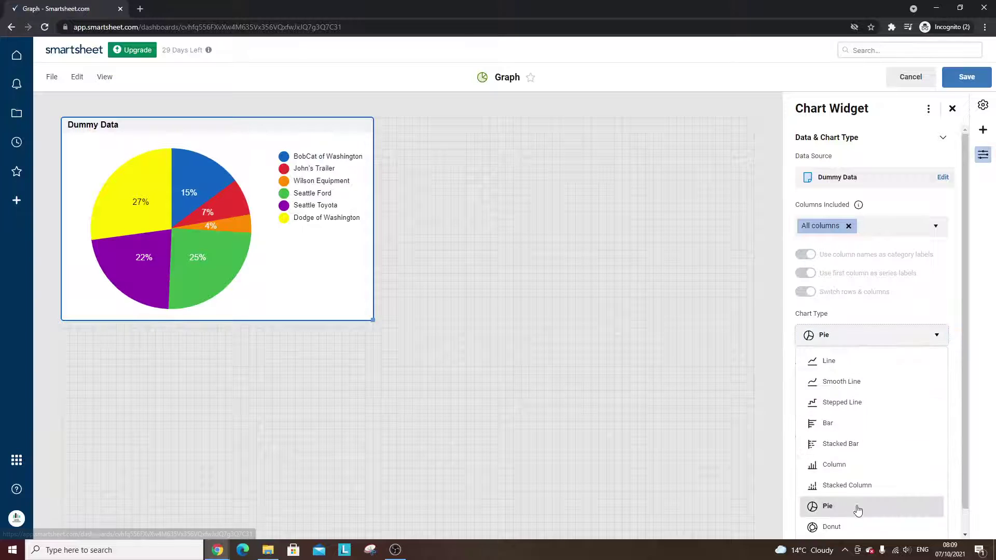
left_click(855, 525)
left_click(848, 334)
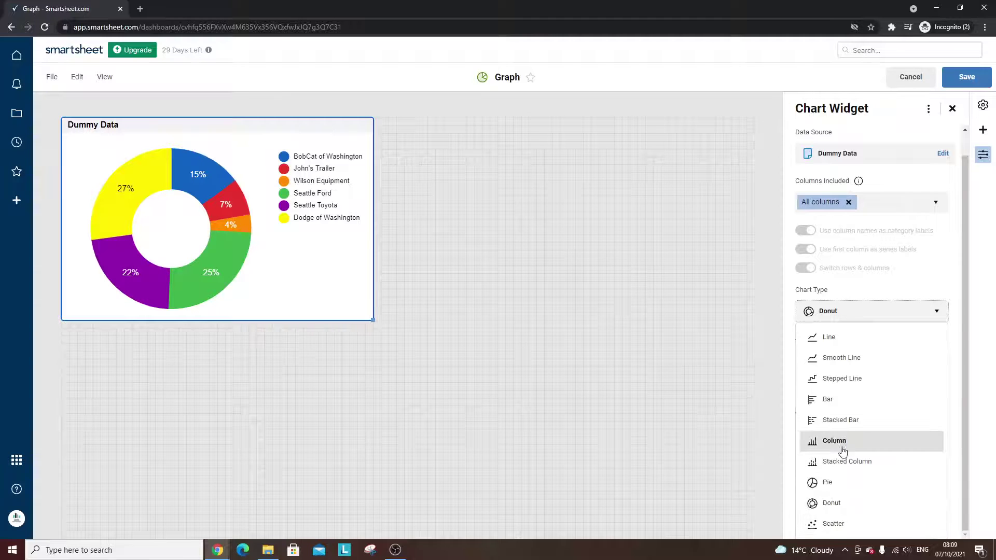
left_click(851, 340)
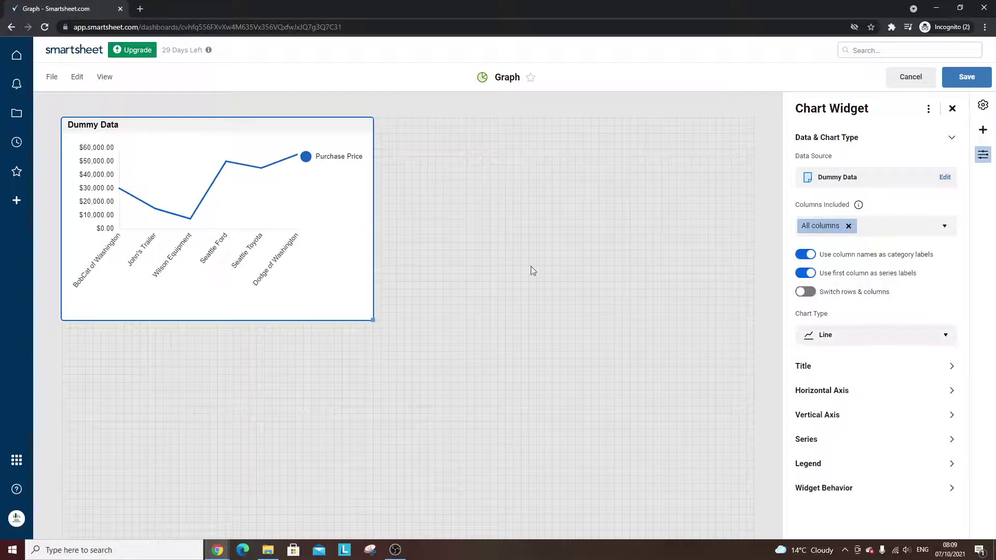
left_click(854, 339)
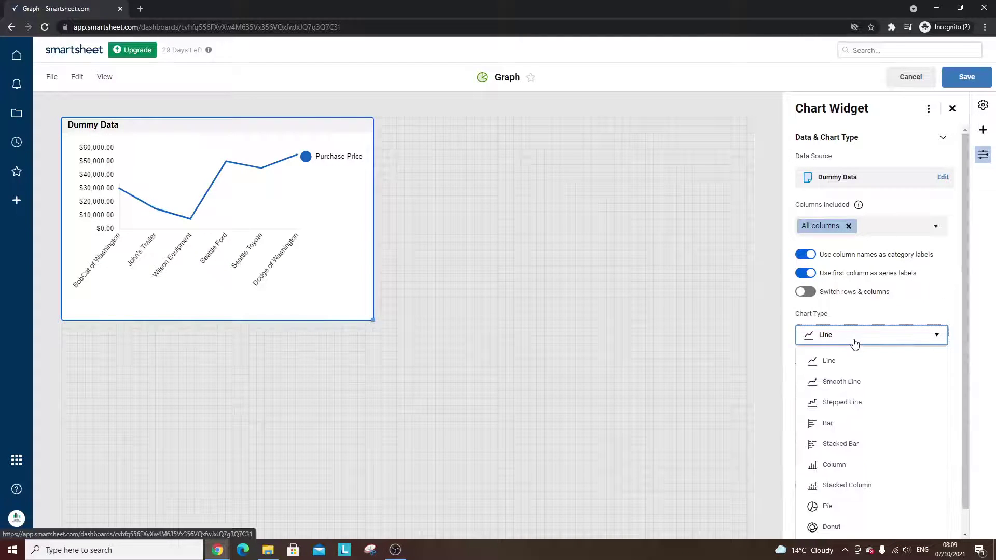
left_click(852, 506)
- Change the chart title to 'Create A Graph', keeping the title shown
left_click(891, 363)
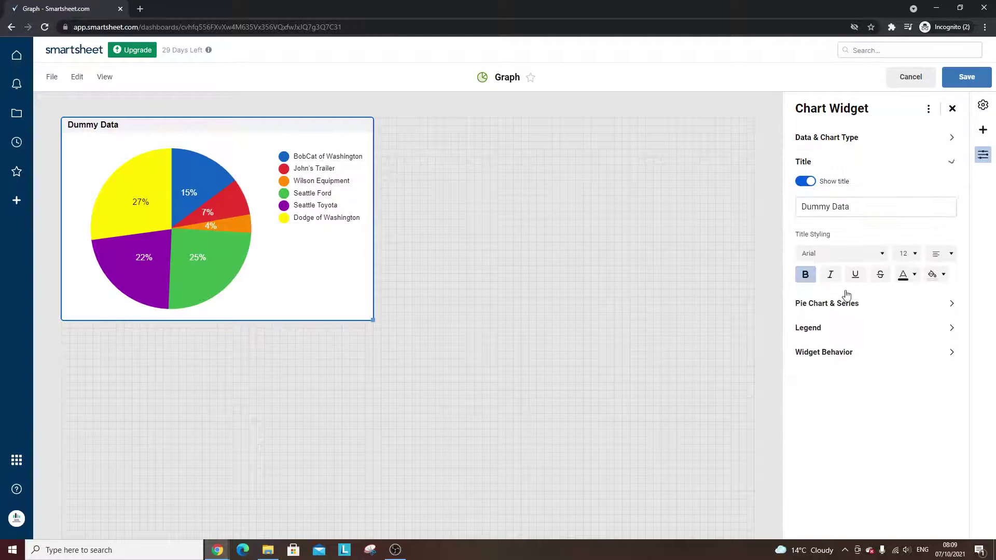
triple_click(836, 209)
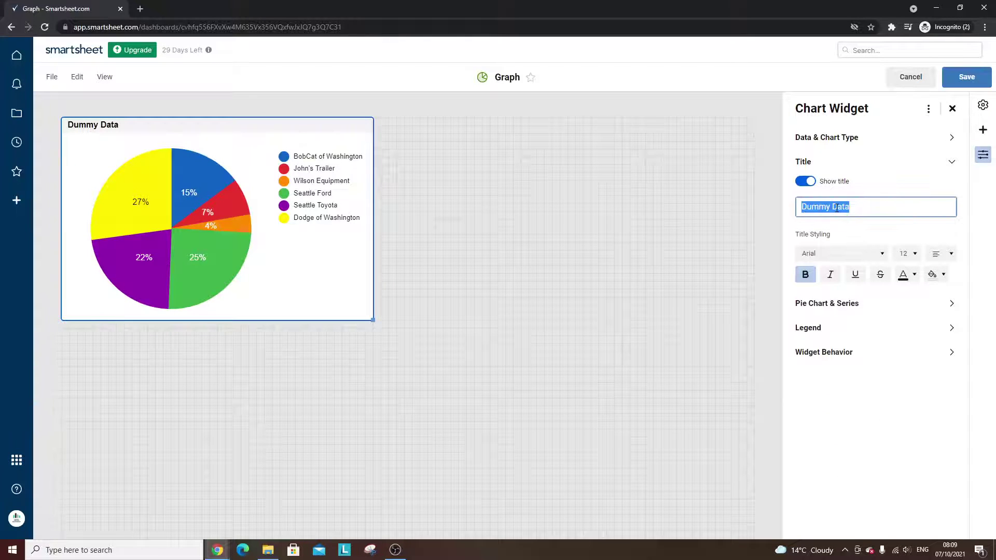
type("Create A")
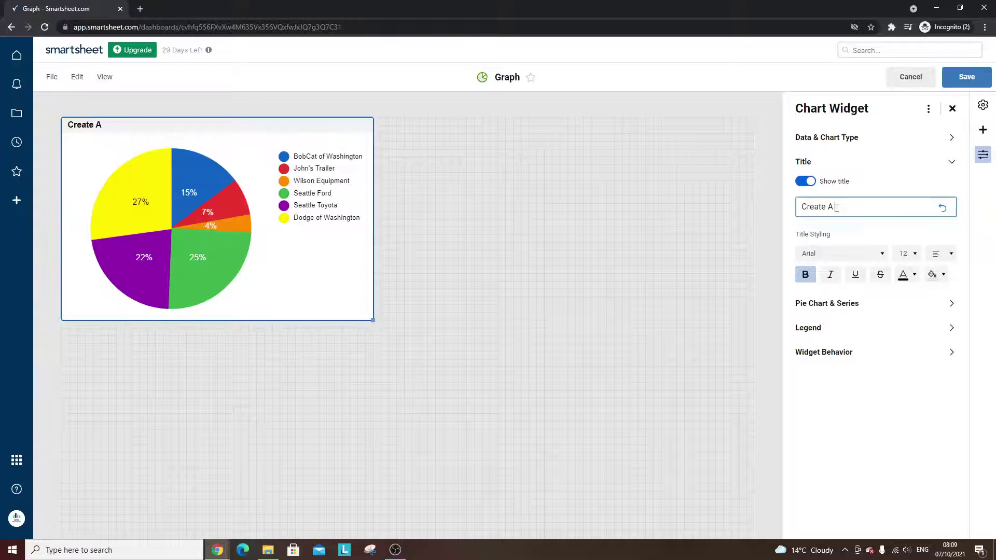
type(" Graph")
left_click(813, 183)
left_click(813, 183)
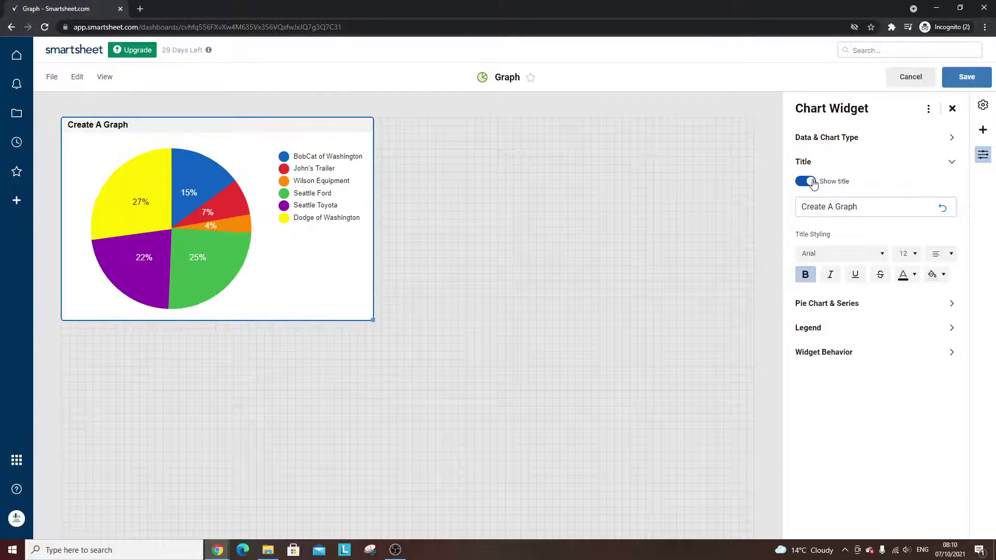
- Review the Pie Chart & Series, Legend and Widget Behavior settings, keeping the click action as none
left_click(840, 309)
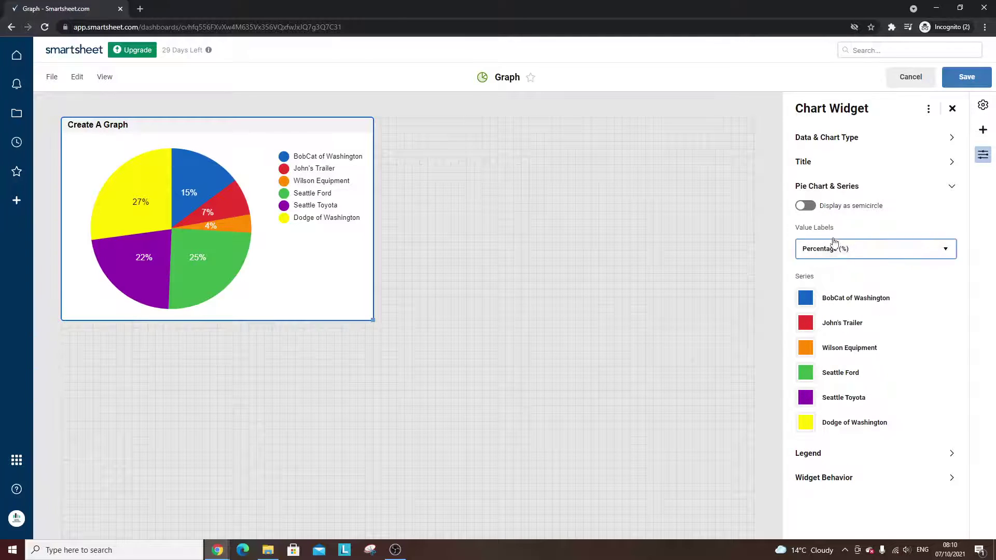
left_click(869, 188)
left_click(849, 214)
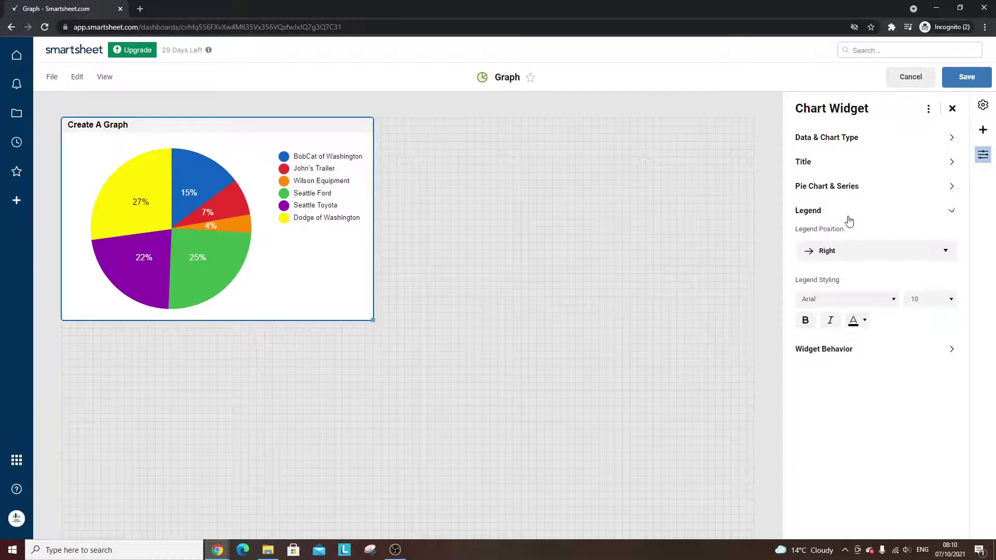
left_click(866, 214)
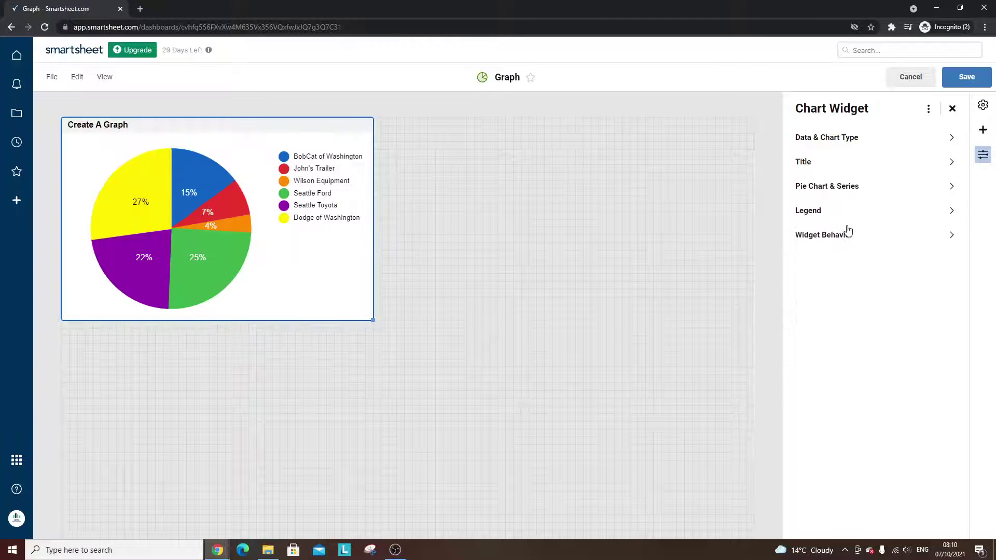
left_click(850, 235)
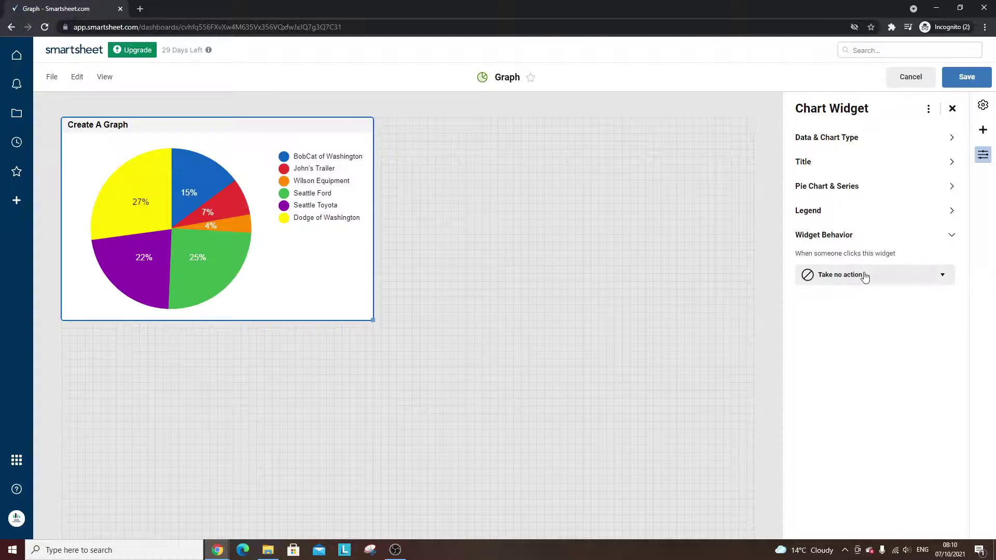
left_click(862, 275)
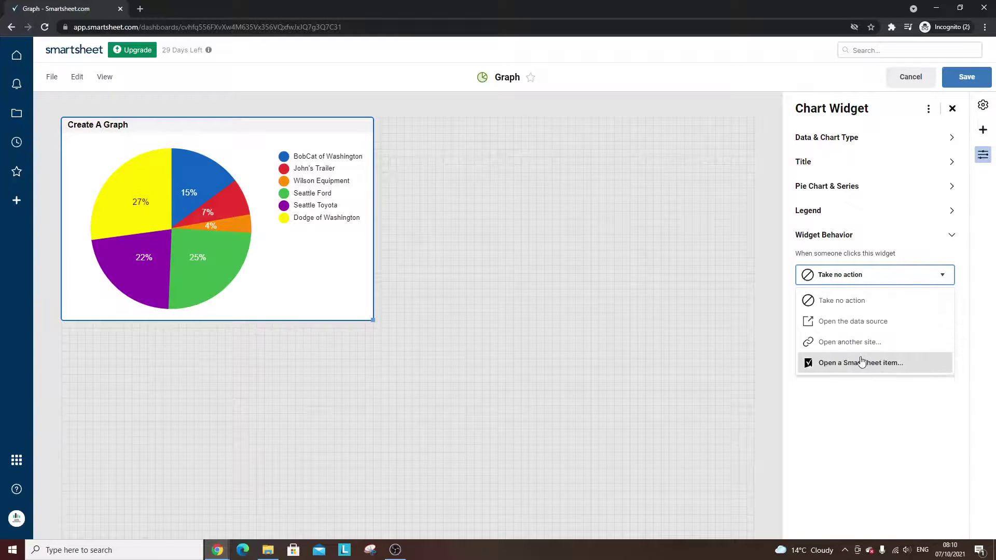
left_click(848, 277)
left_click(852, 240)
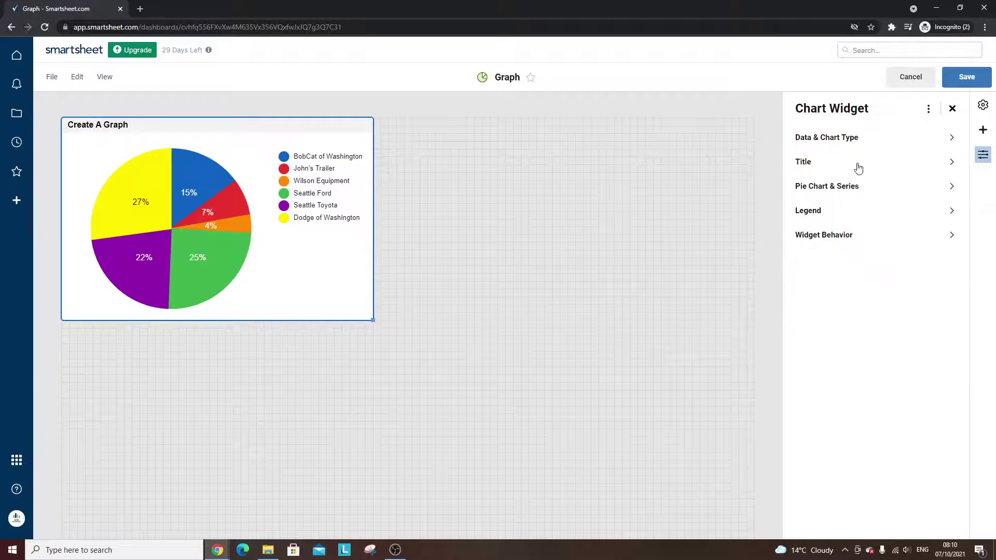
left_click(854, 139)
left_click(860, 145)
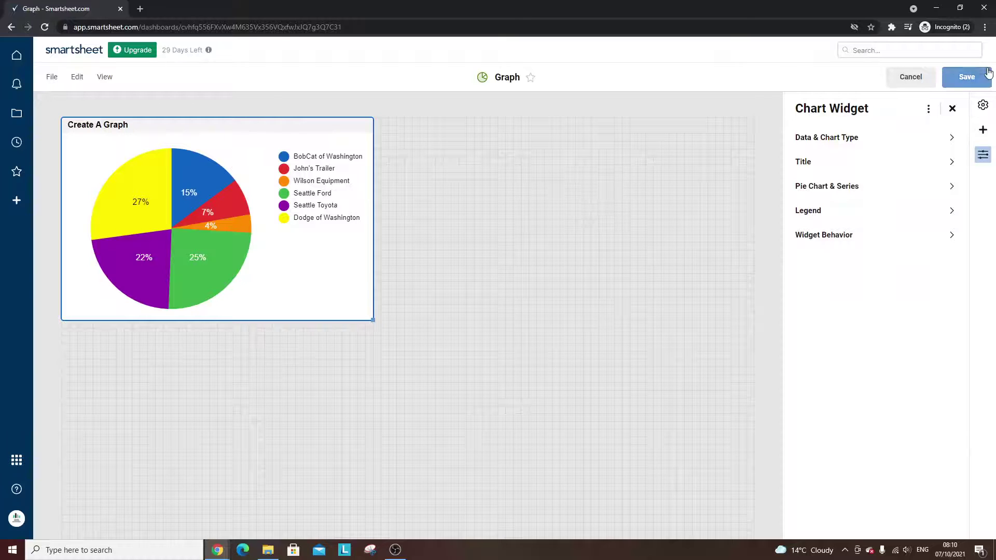
- Save the dashboard and close the Dashboard Sharing prompt
left_click(967, 77)
left_click(967, 77)
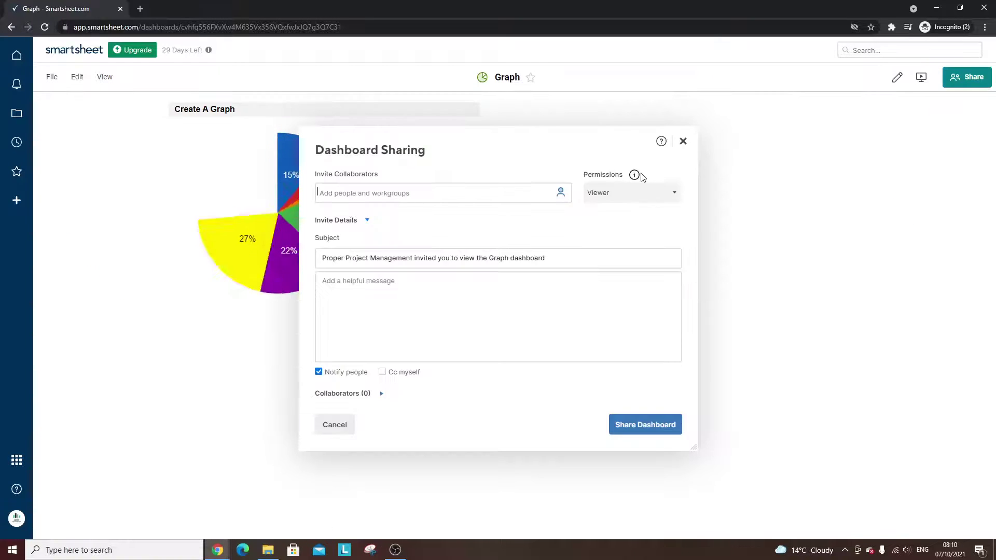
left_click(683, 141)
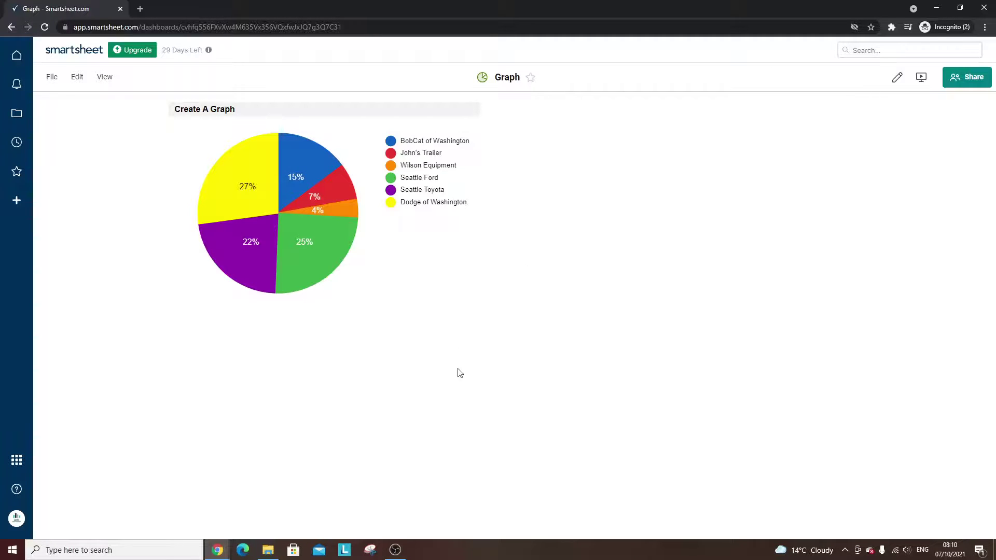
- Take a rectangular Snipping Tool snip of the Create A Graph pie chart and its legend
left_click(376, 549)
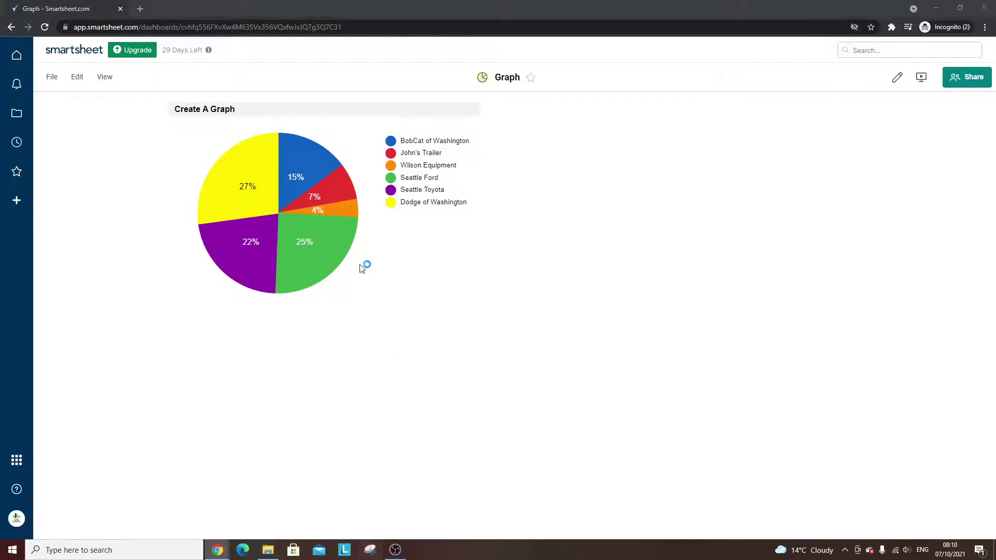
left_click(783, 90)
left_click_drag(156, 93, 550, 309)
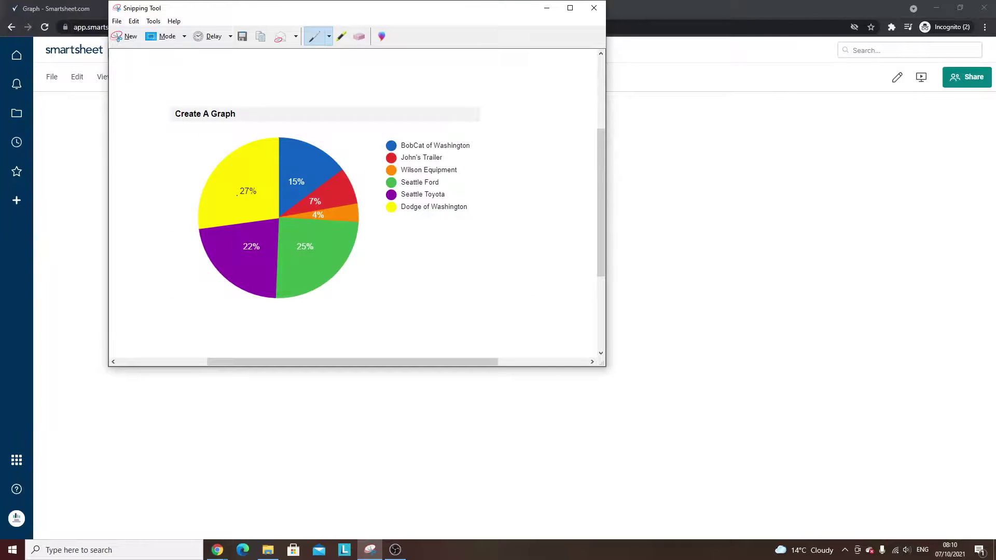
left_click(681, 215)
left_click(21, 114)
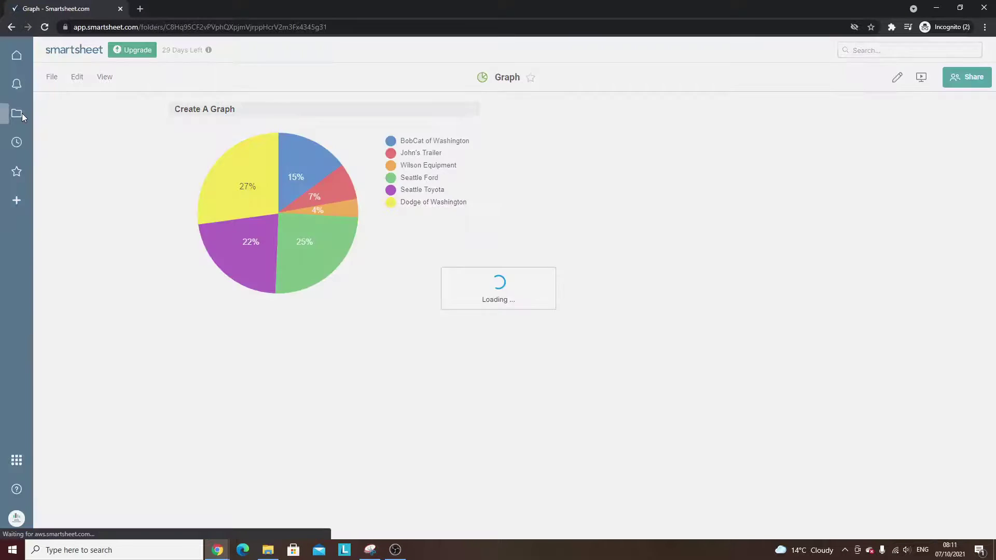
left_click(330, 133)
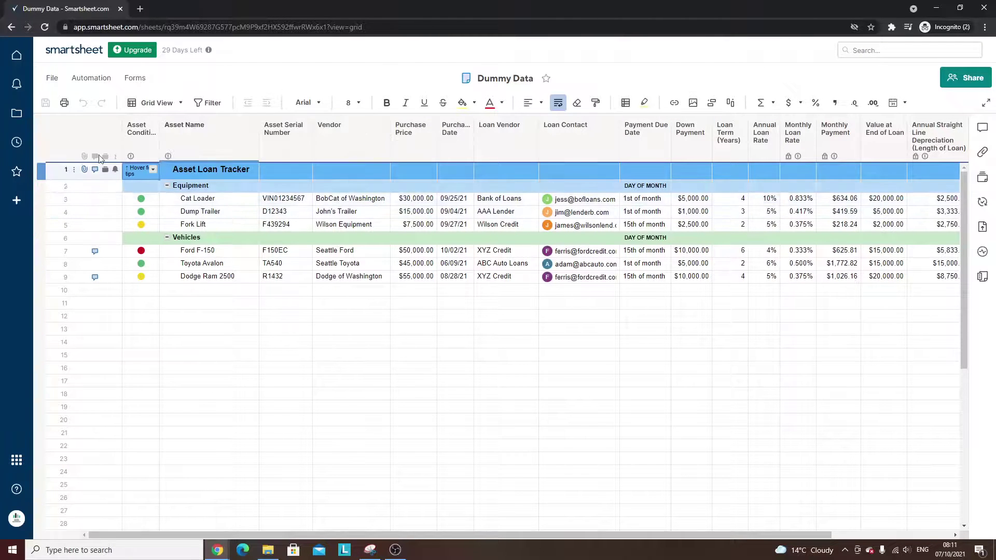
left_click(19, 114)
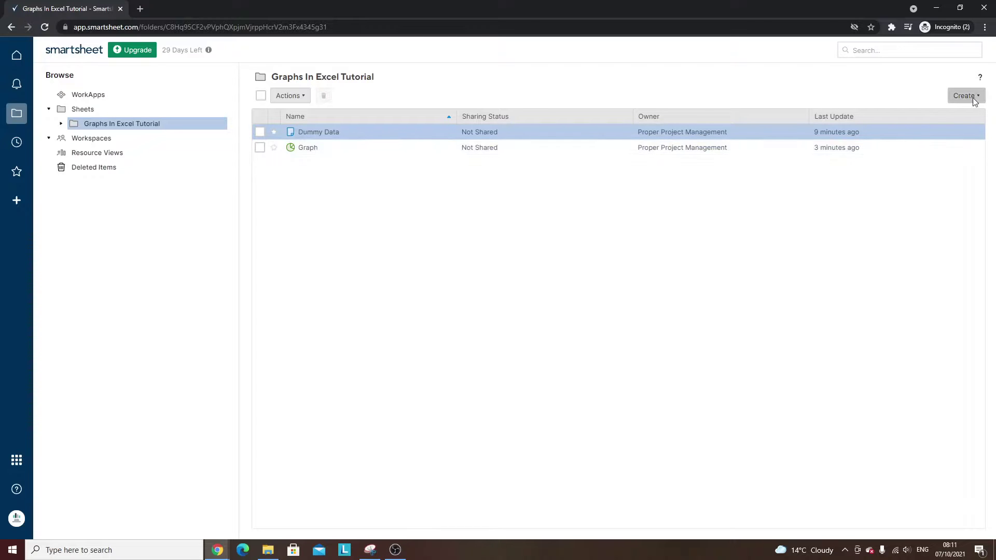
left_click(305, 147)
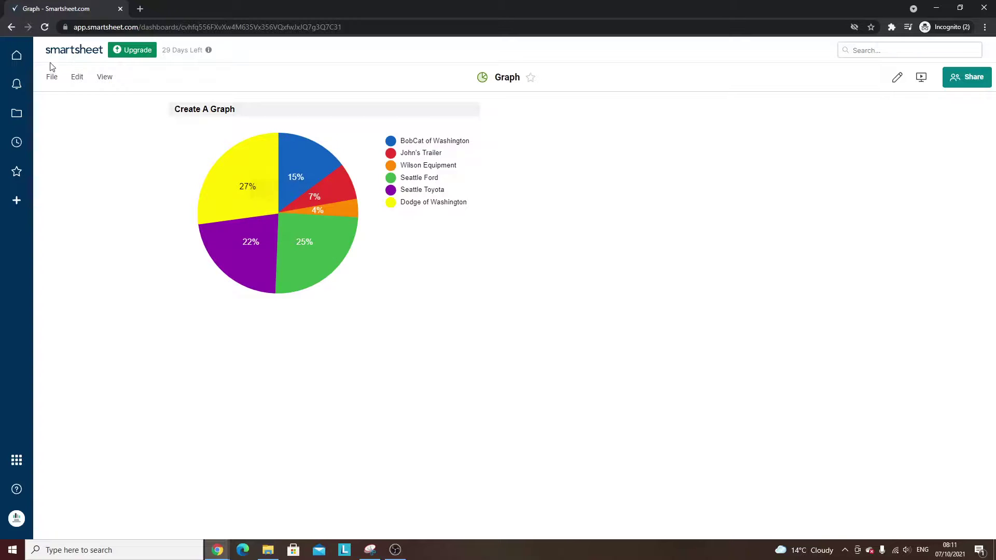
- Return to the Dummy Data sheet in the Graphs In Excel Tutorial folder and select the empty Asset Name cell in row 12
left_click(17, 113)
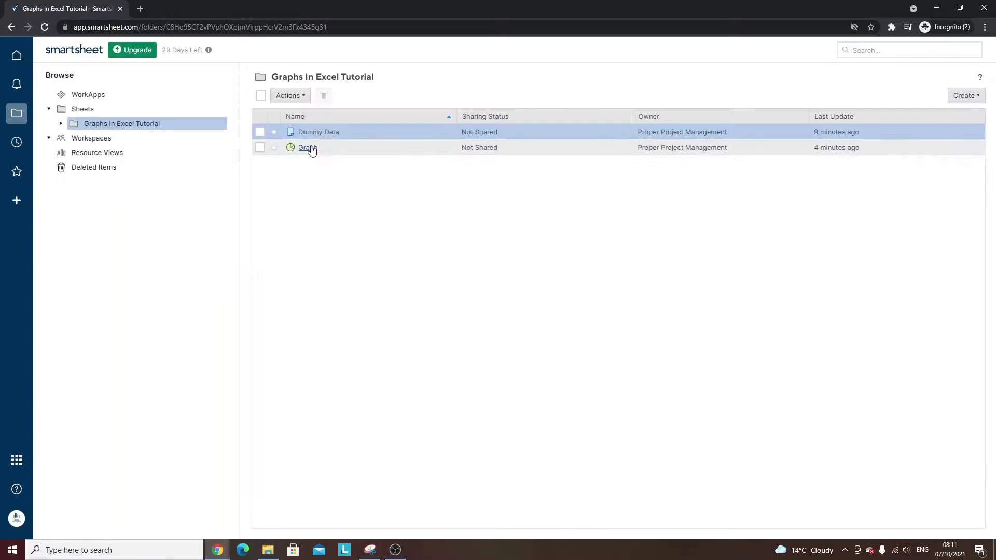
left_click(318, 132)
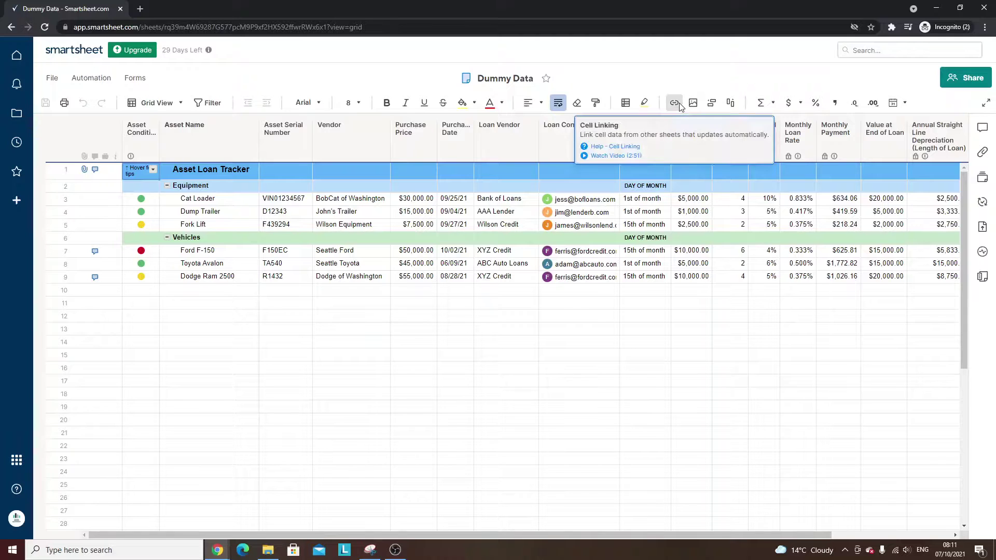
left_click(245, 318)
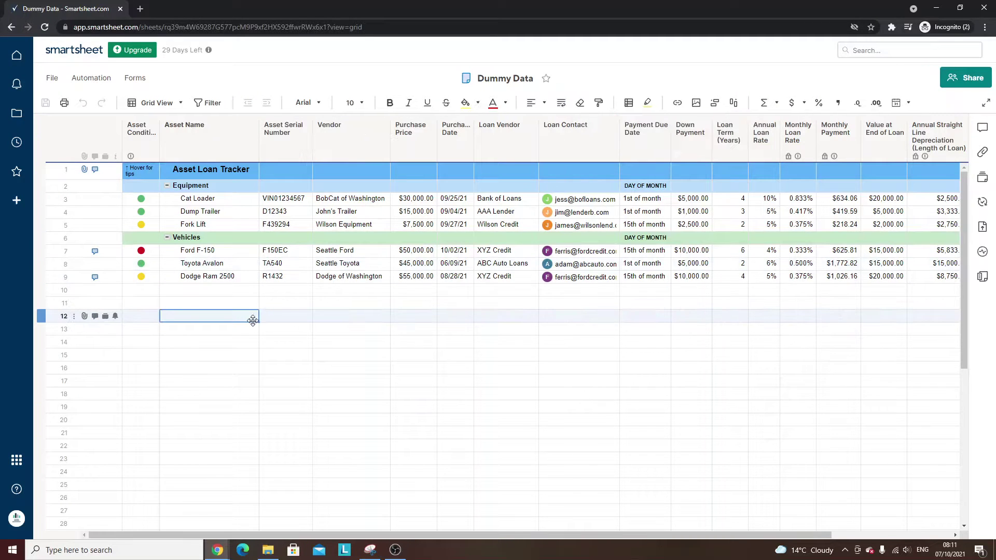